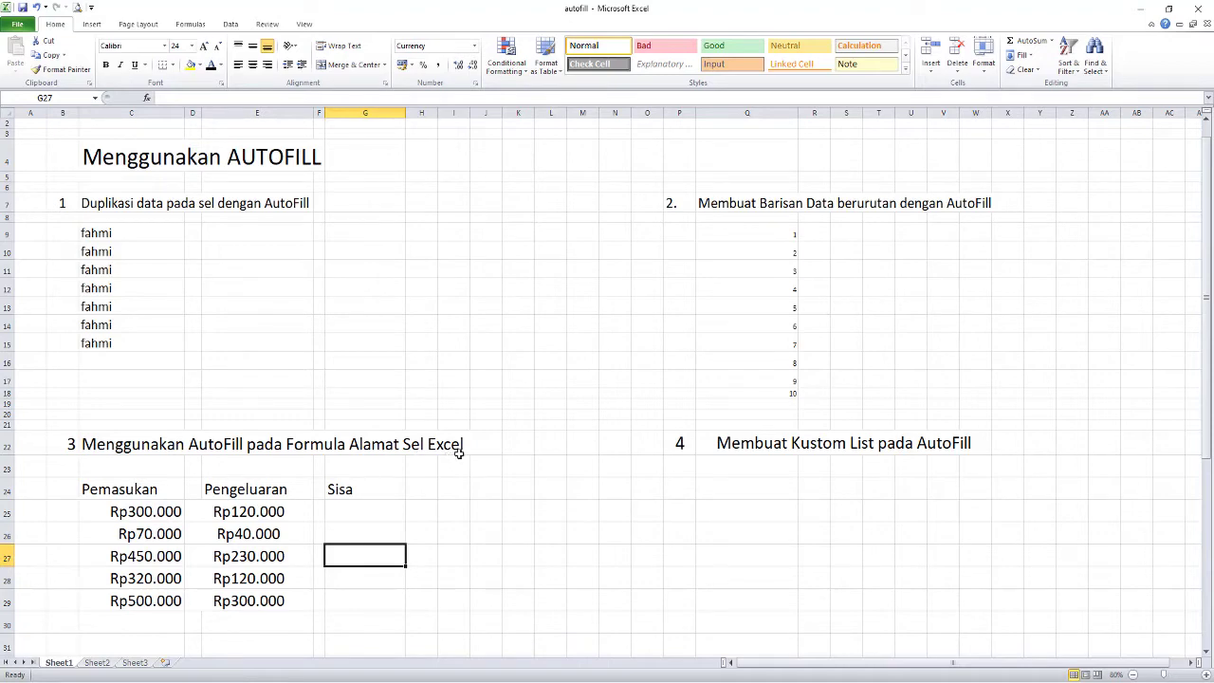
Enter the formula =C25-D25 in cell G25 to subtract the first Pengeluaran amount from the first Pemasukan amount.
{"action": "left_click", "coordinate": [340, 512]}
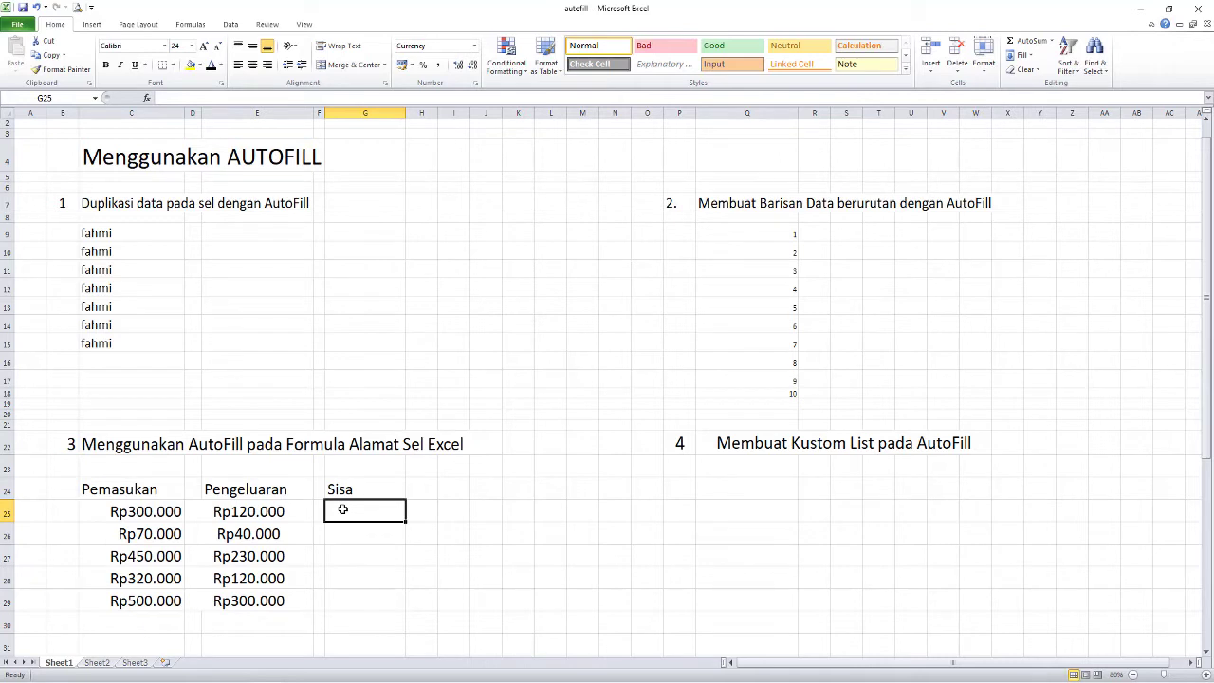
{"action": "type", "text": "="}
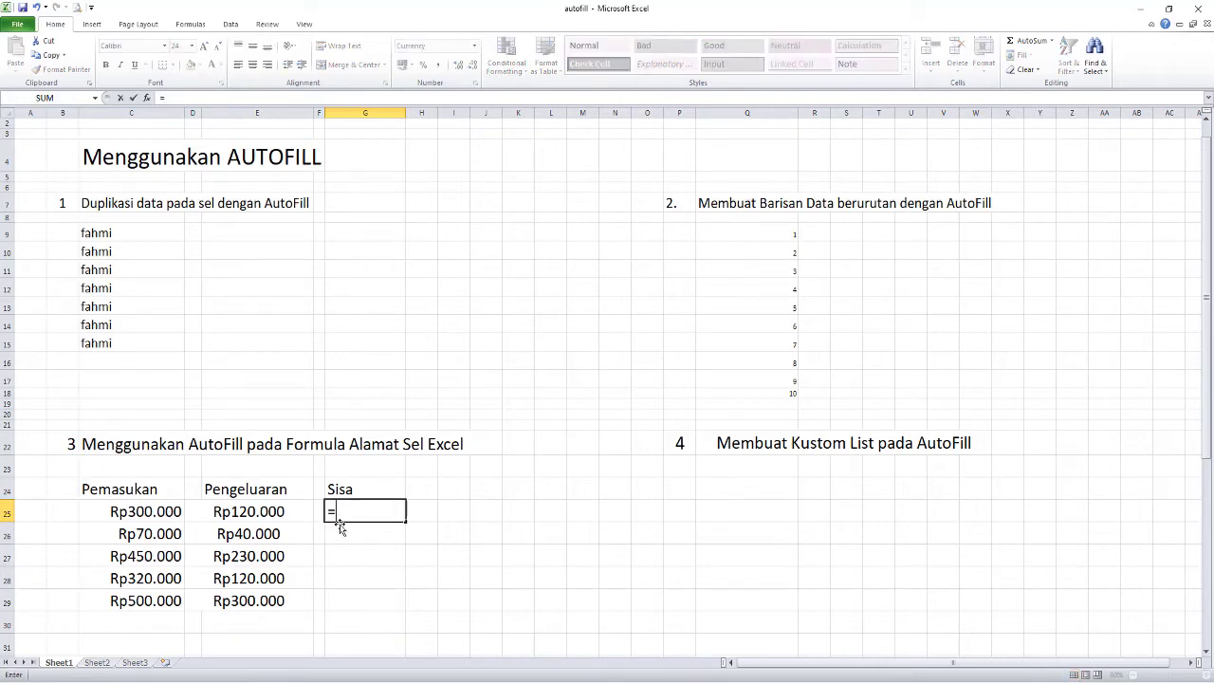
{"action": "left_click", "coordinate": [138, 513]}
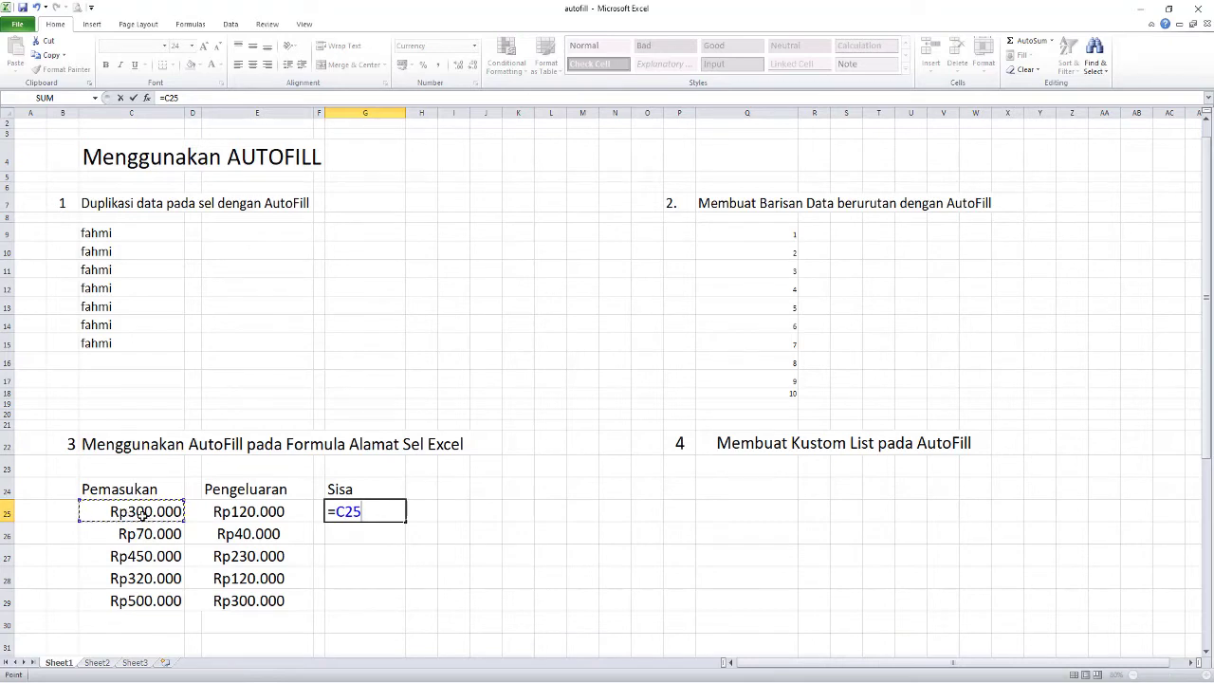
{"action": "type", "text": "-"}
{"action": "left_click", "coordinate": [257, 513]}
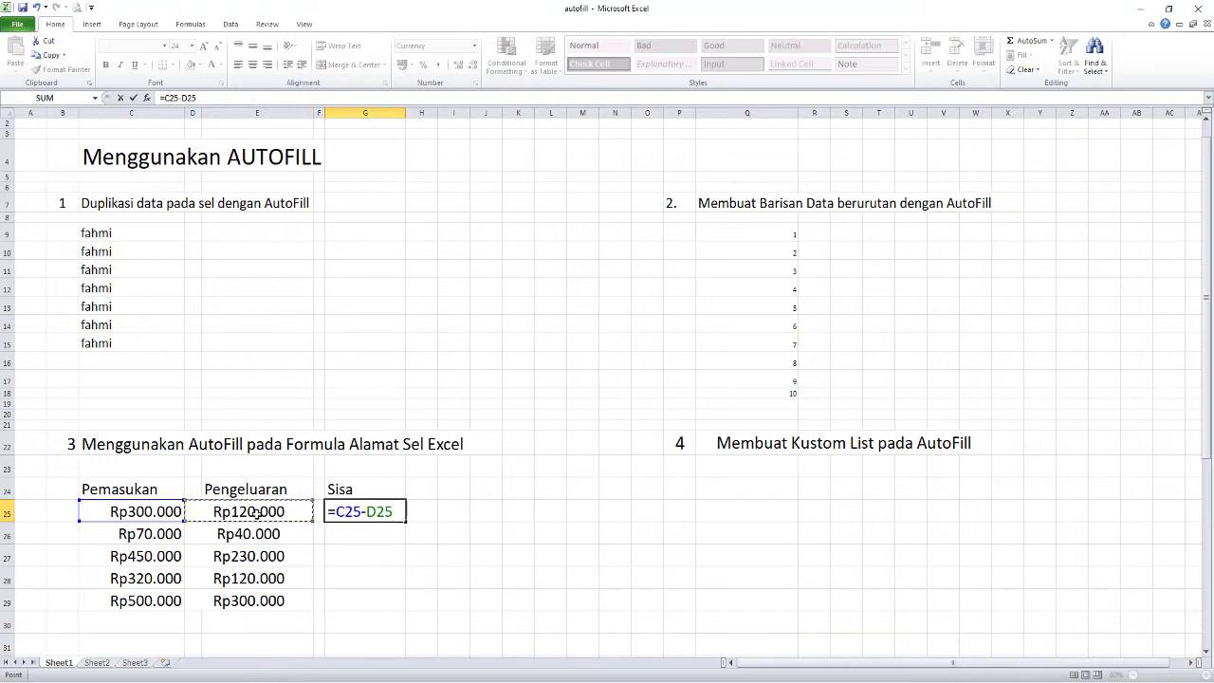
{"action": "key", "text": "Return"}
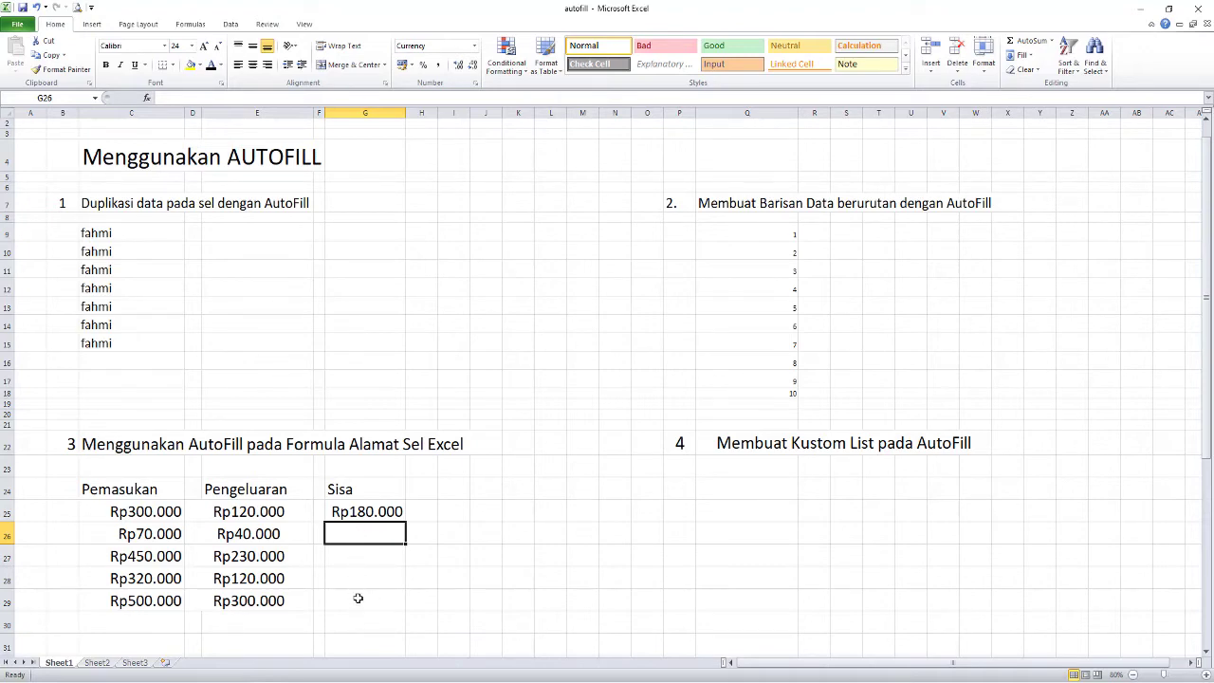
AutoFill the Sisa formula from G25 down through G29.
{"action": "left_click", "coordinate": [366, 511]}
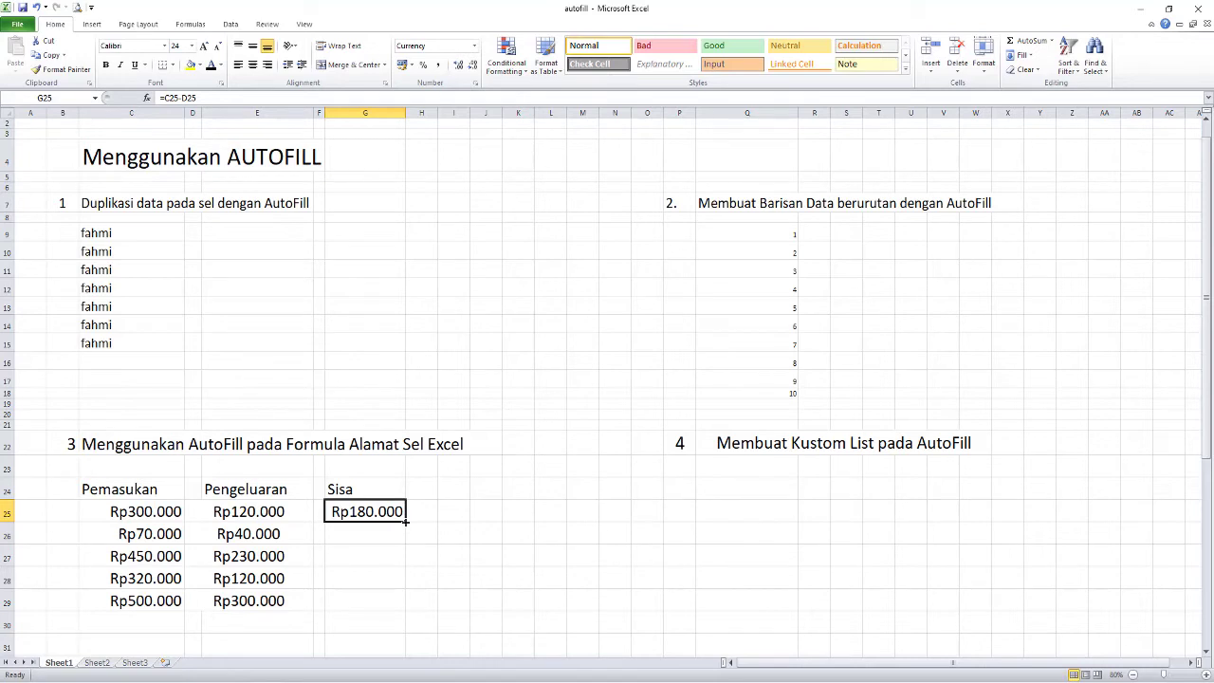
{"action": "left_click_drag", "start_coordinate": [406, 521], "coordinate": [403, 603]}
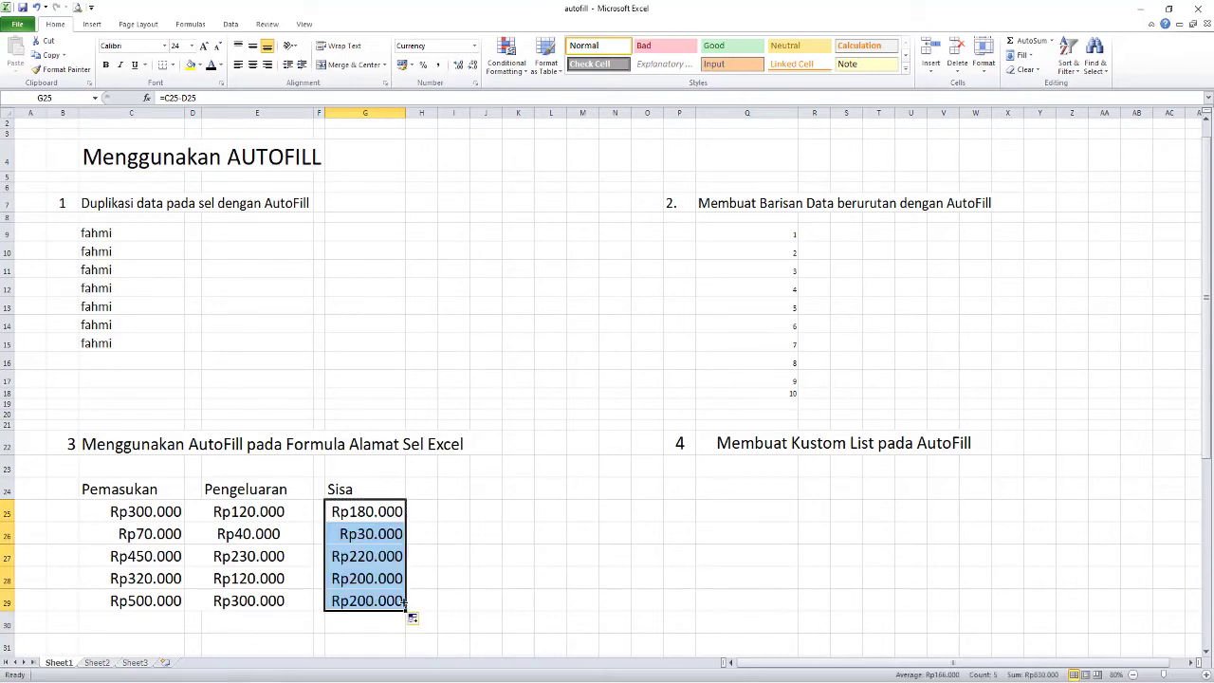
{"action": "left_click", "coordinate": [359, 620]}
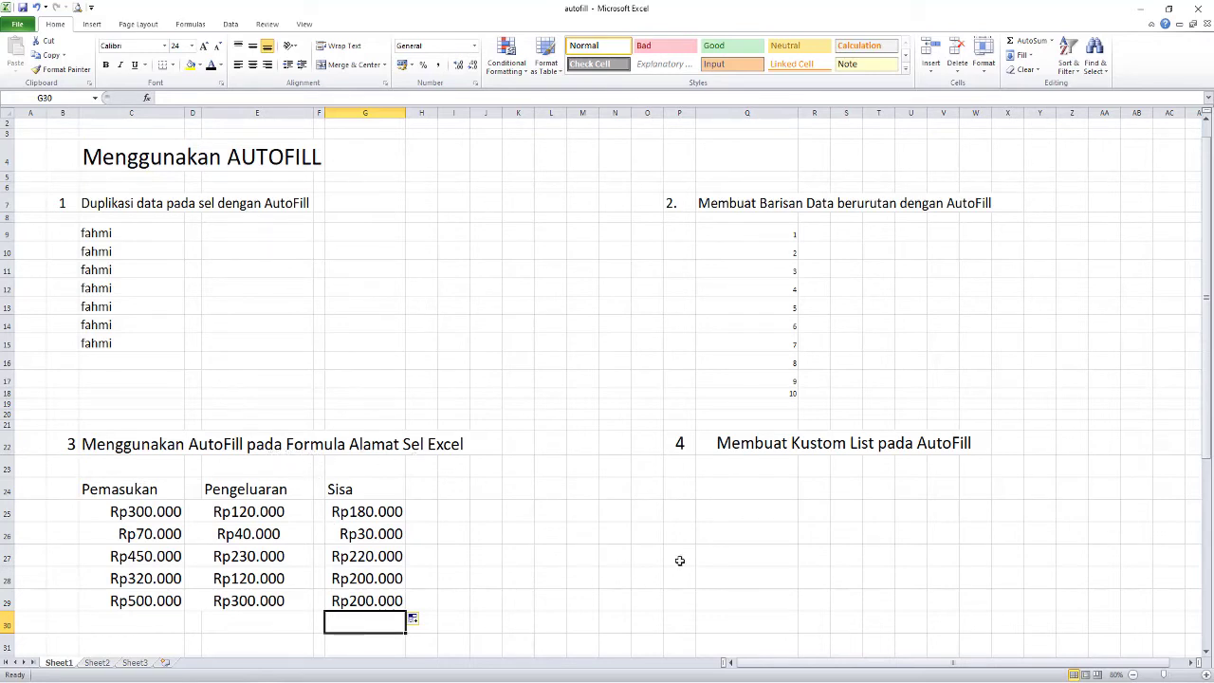
Select cell Q23 under the Kustom List heading and open the custom lists editor from the advanced Excel options.
{"action": "left_click", "coordinate": [721, 473]}
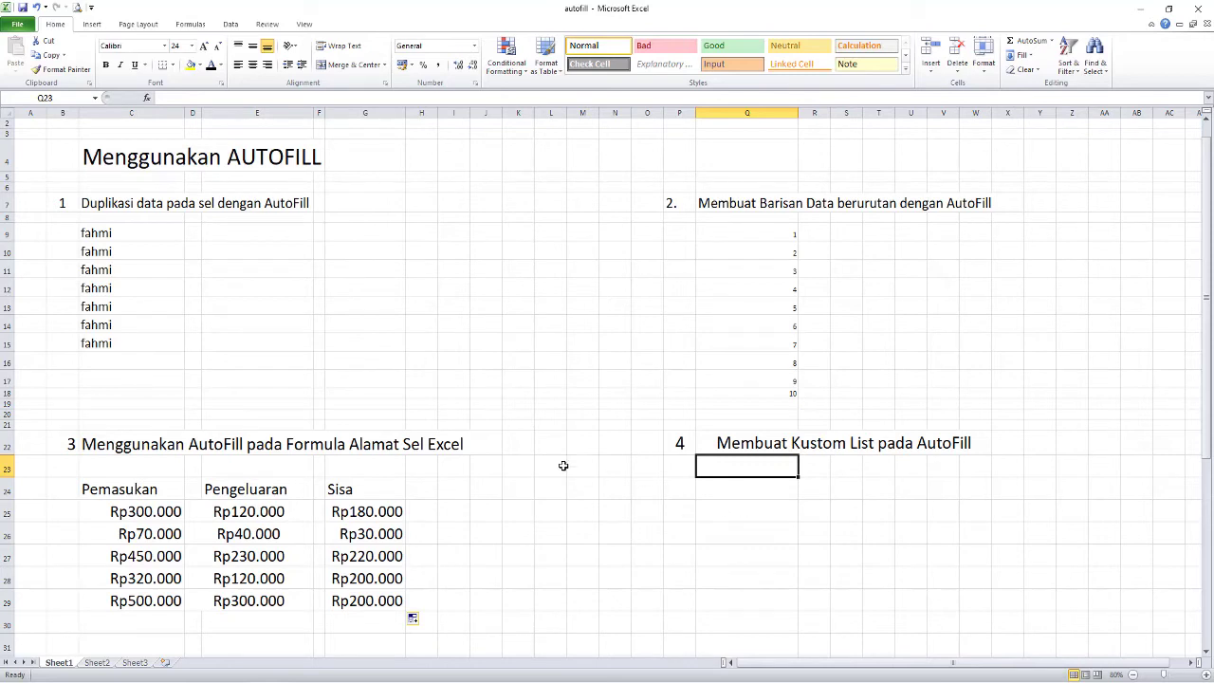
{"action": "left_click", "coordinate": [16, 26]}
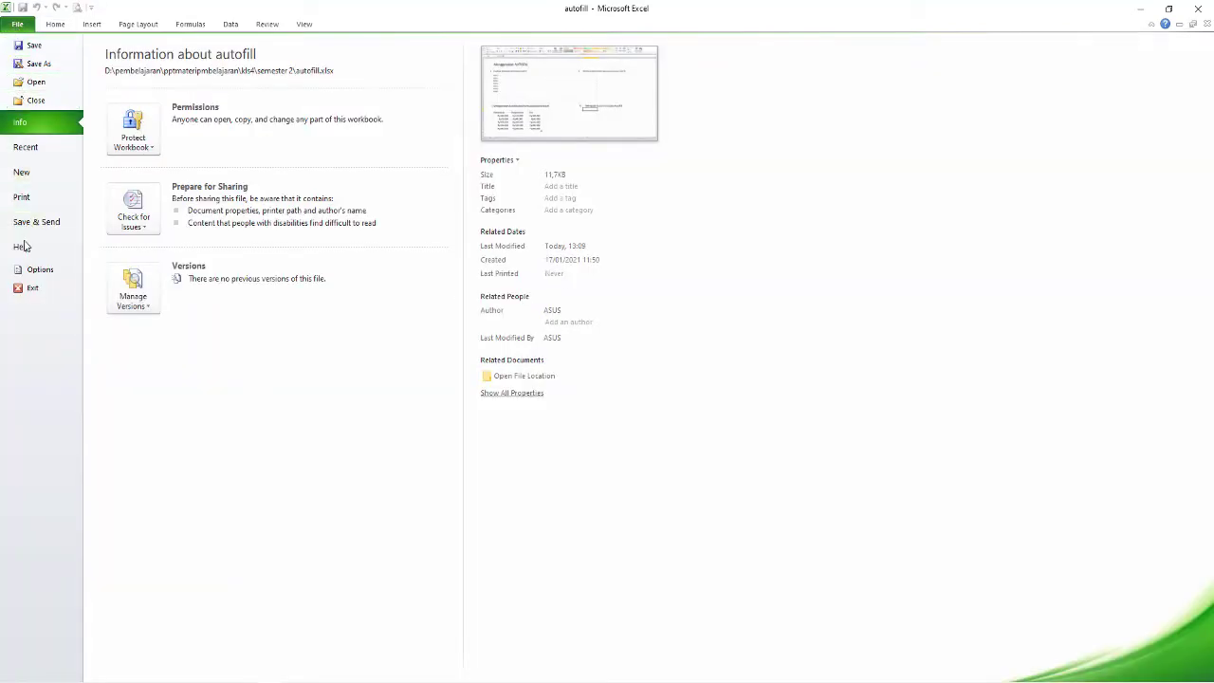
{"action": "left_click", "coordinate": [43, 272]}
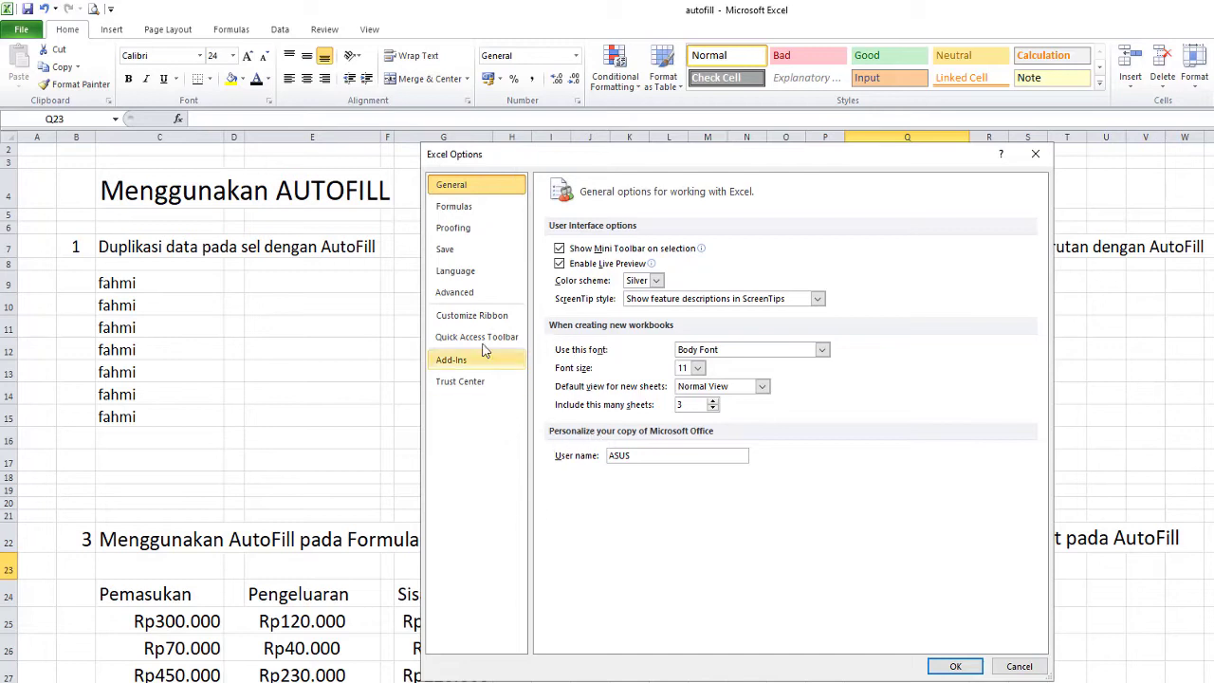
{"action": "left_click", "coordinate": [472, 296]}
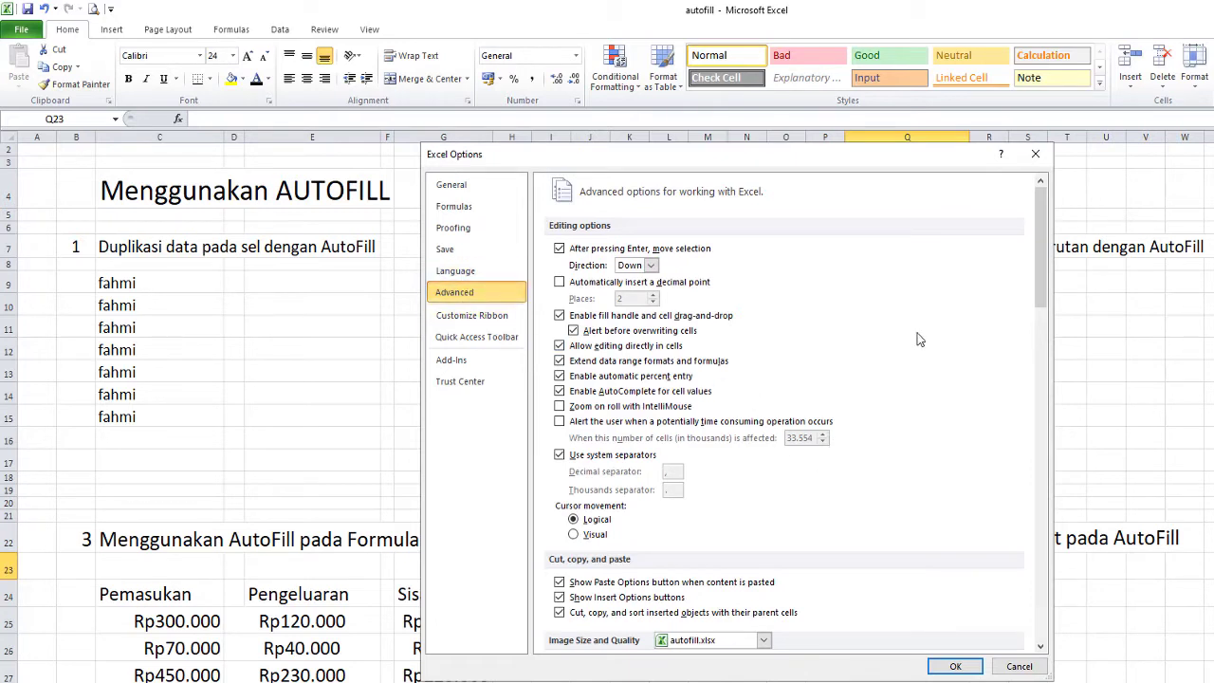
{"action": "left_click_drag", "start_coordinate": [1039, 250], "coordinate": [1048, 612]}
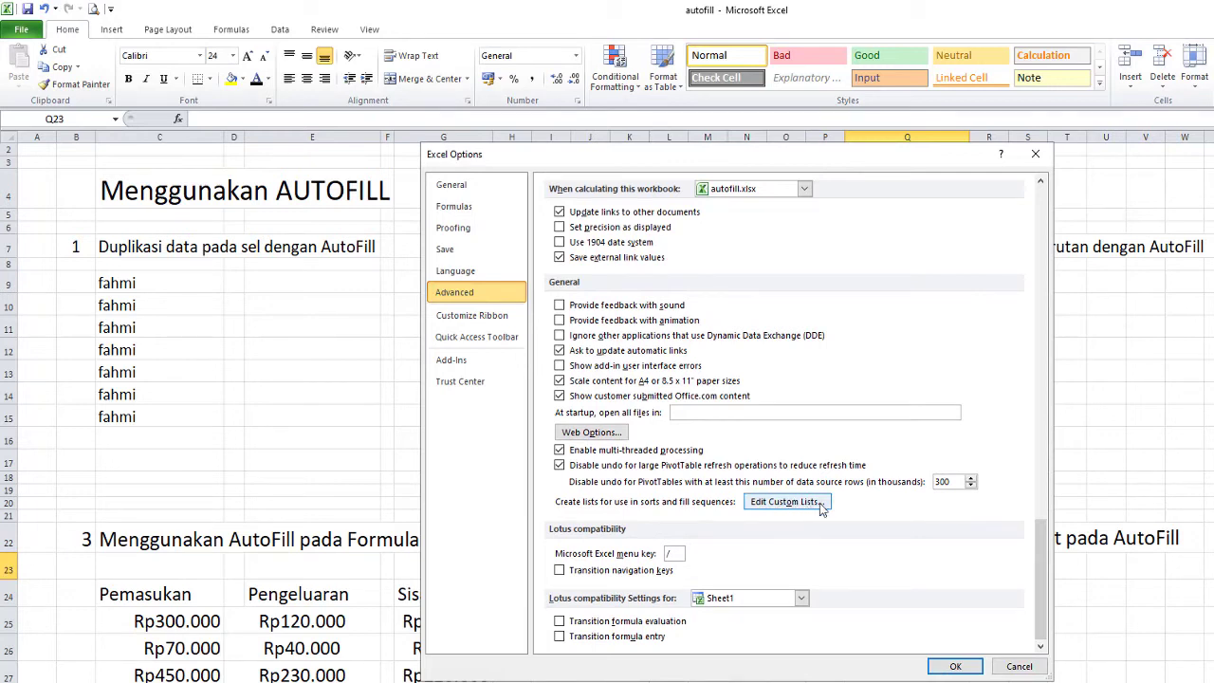
{"action": "left_click", "coordinate": [777, 509]}
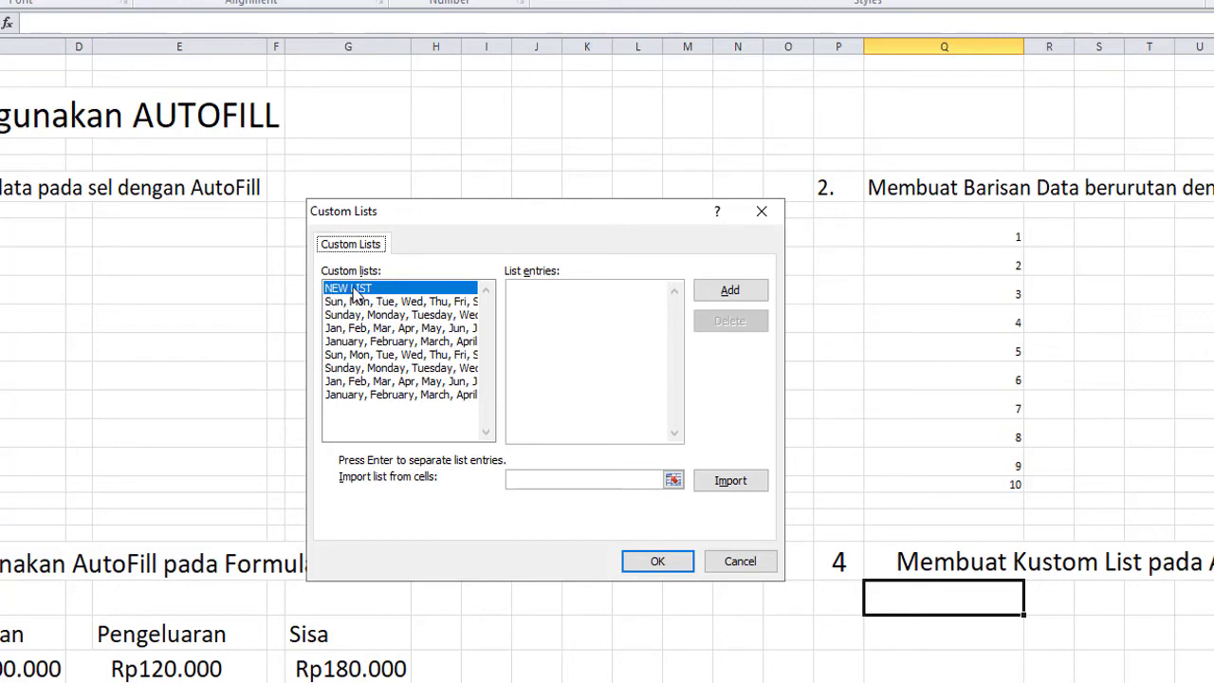
Add a new custom list with the entries pagi, siang, sore, malam and tengah malam, and accept the options.
{"action": "left_click", "coordinate": [526, 298]}
{"action": "type", "text": "pagi"}
{"action": "key", "text": "Return"}
{"action": "type", "text": "siang"}
{"action": "key", "text": "Return"}
{"action": "type", "text": "sore "}
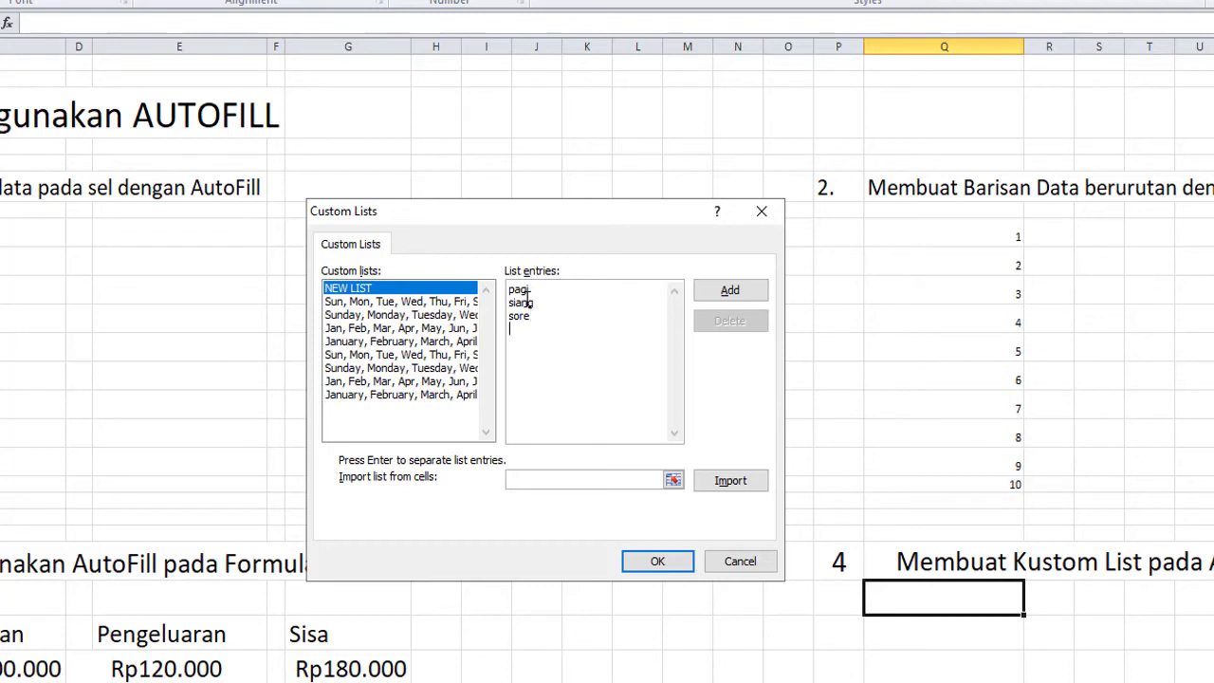
{"action": "type", "text": "malam"}
{"action": "key", "text": "Return"}
{"action": "type", "text": "tengah malam"}
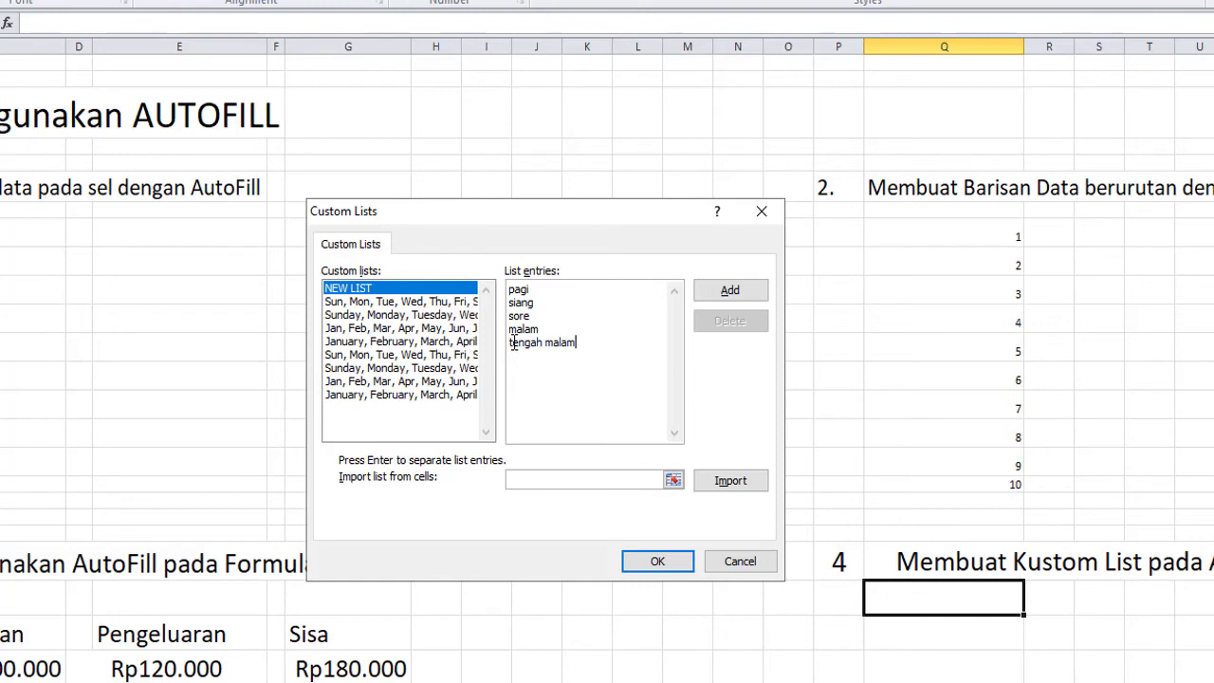
{"action": "left_click", "coordinate": [728, 294]}
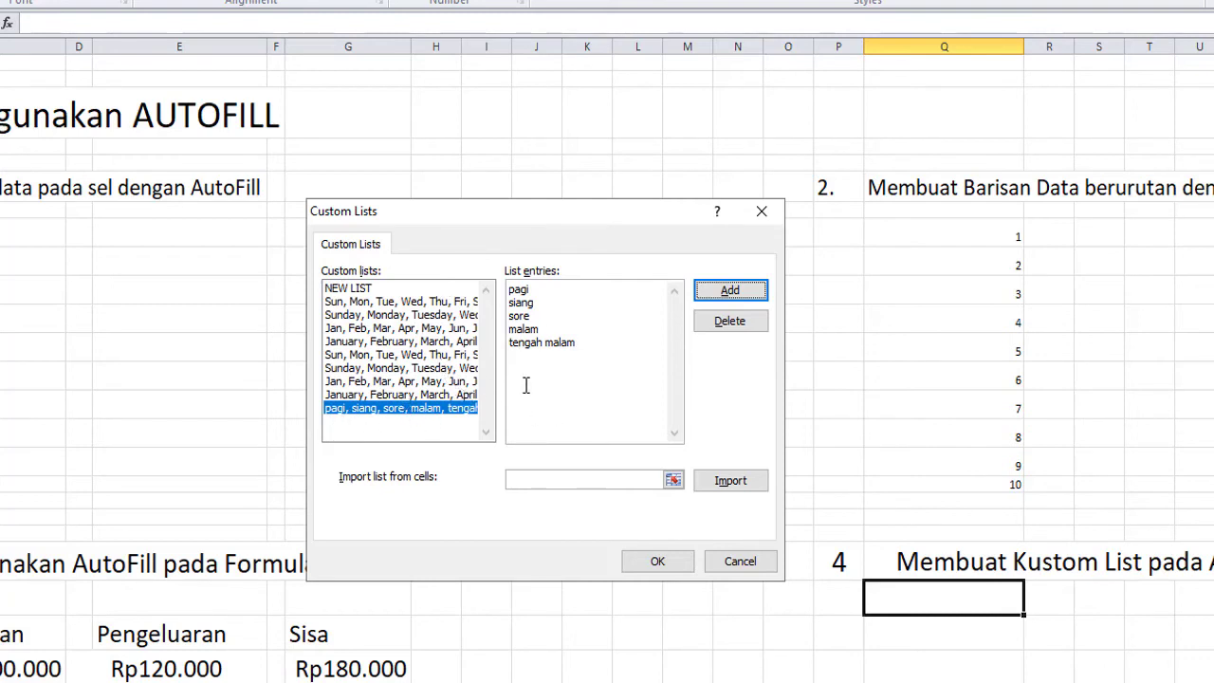
{"action": "left_click", "coordinate": [653, 564]}
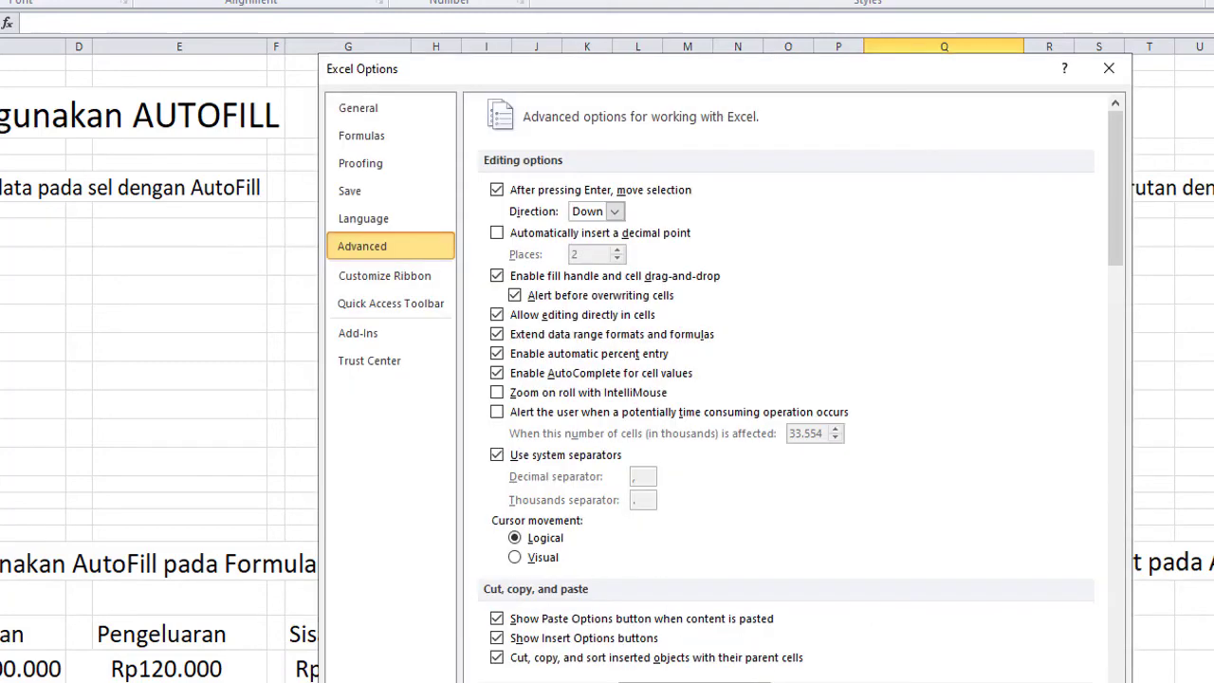
{"action": "key", "text": "Return"}
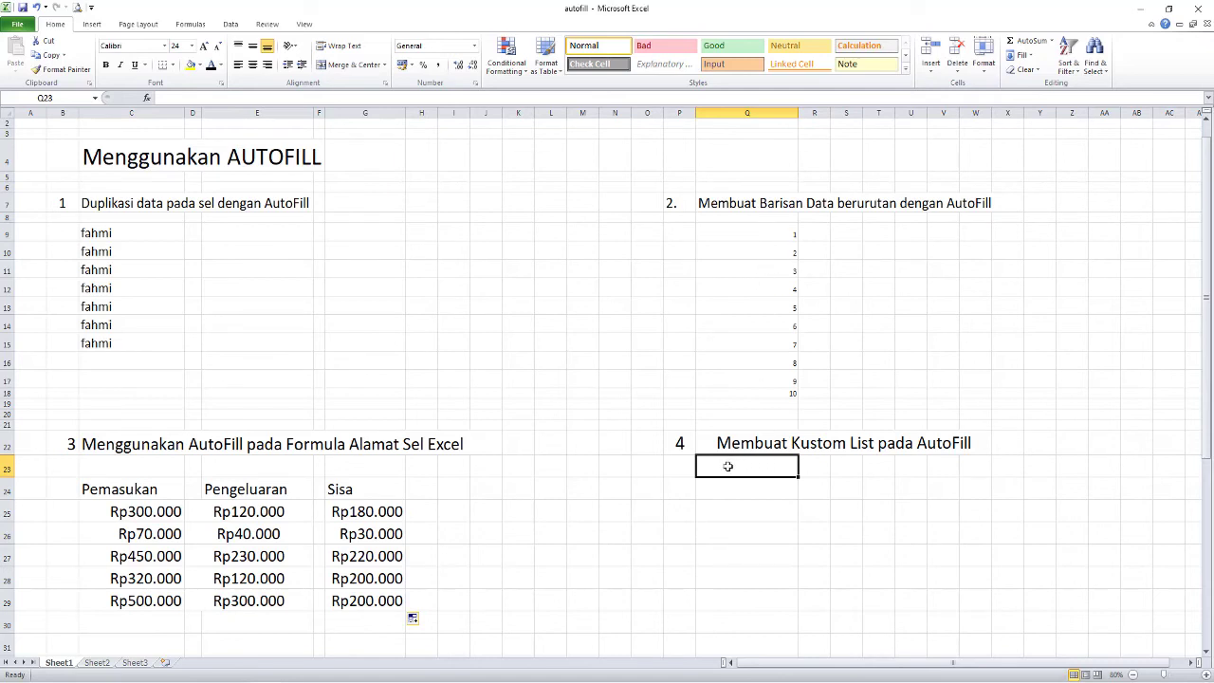
Enter pagi in cell Q23 and siang in cell Q24.
{"action": "type", "text": "pagi"}
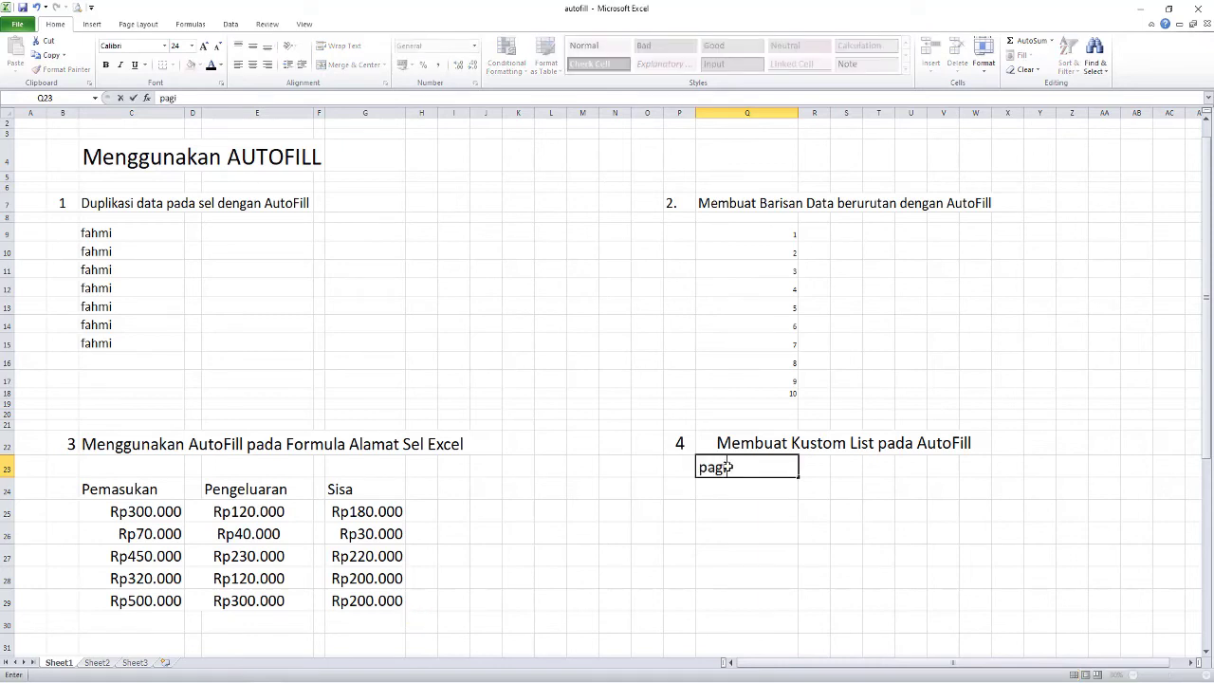
{"action": "key", "text": "Return"}
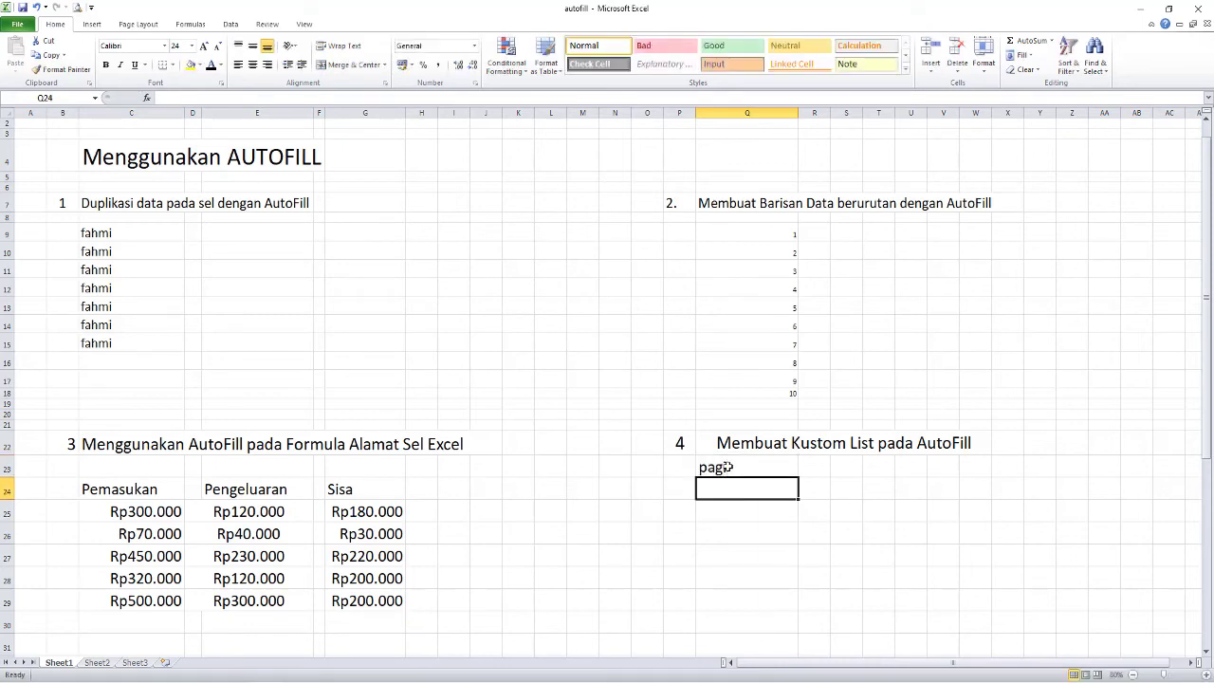
{"action": "type", "text": "siang"}
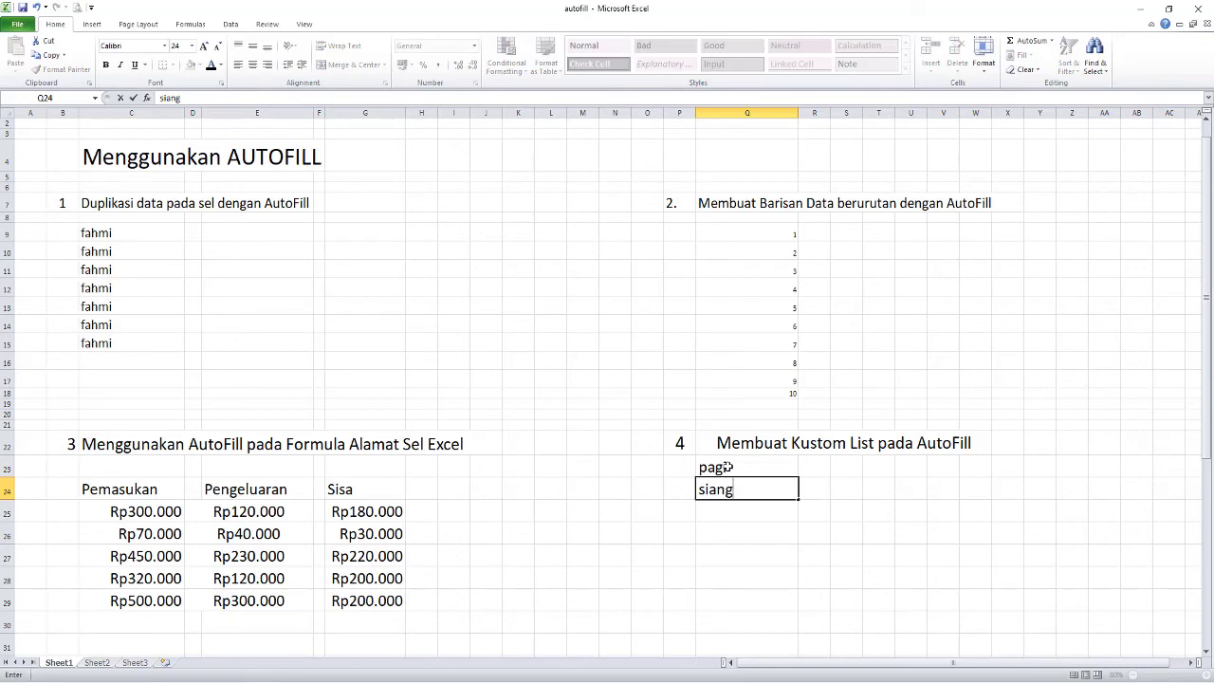
{"action": "left_click", "coordinate": [721, 516]}
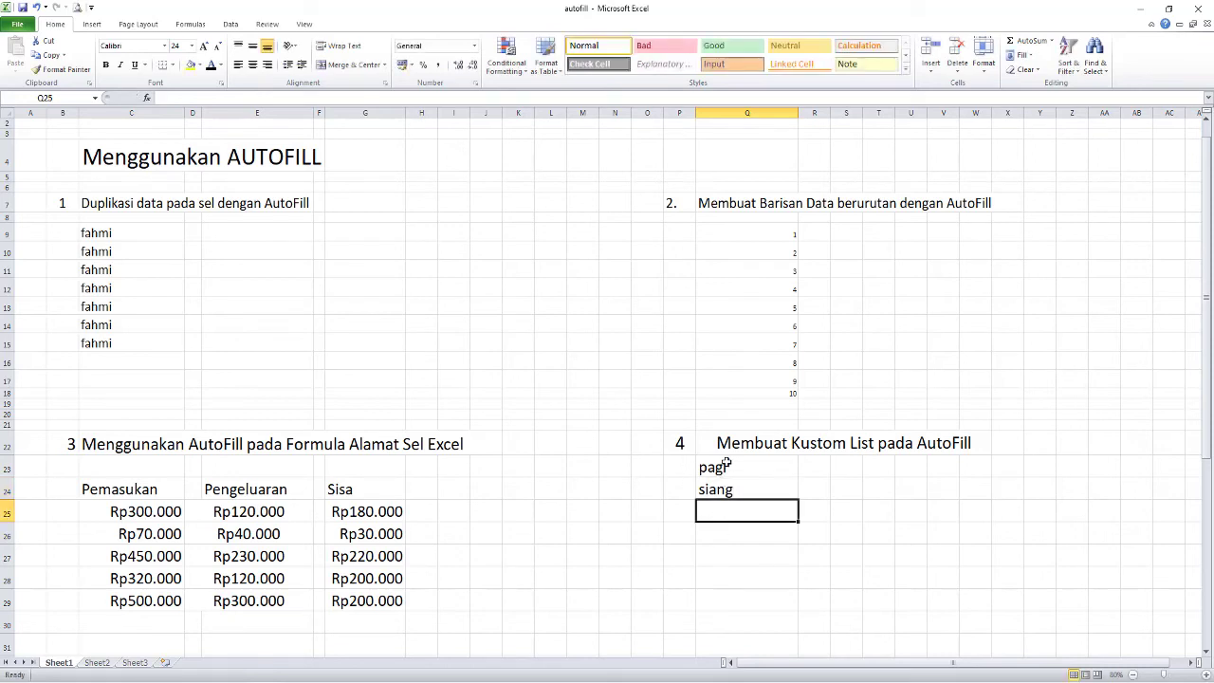
{"action": "left_click", "coordinate": [713, 537]}
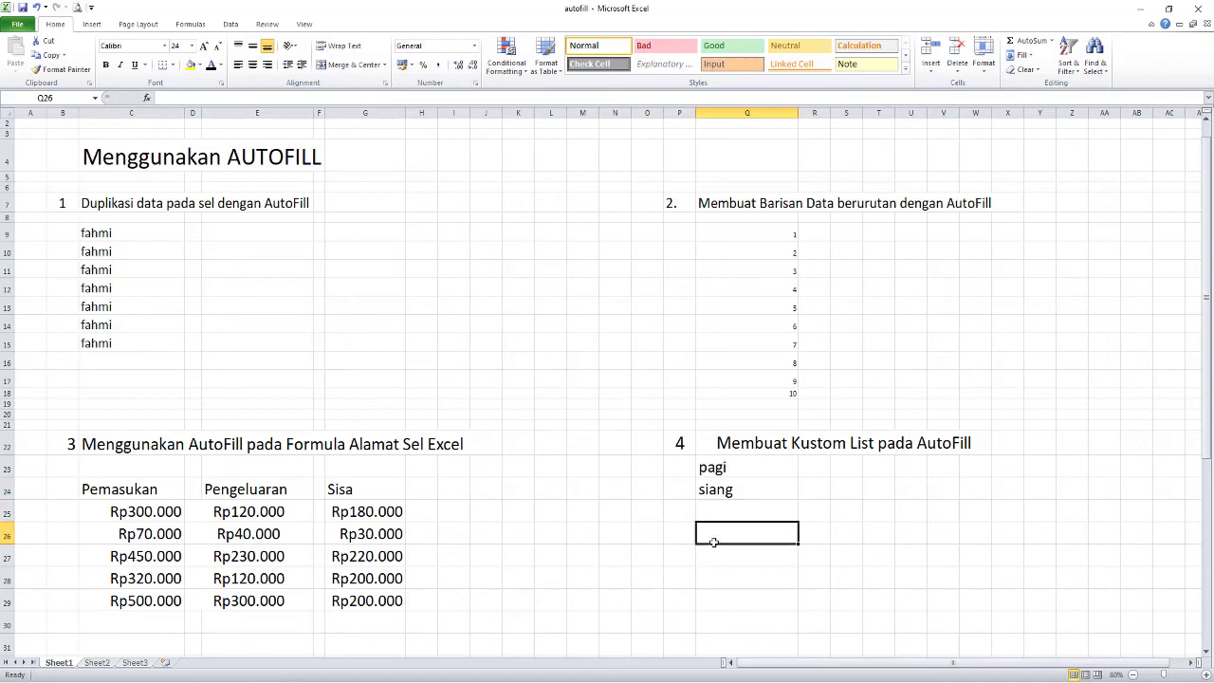
AutoFill the custom list from the pagi and siang cells Q23:Q24 down through Q27.
{"action": "left_click_drag", "start_coordinate": [714, 467], "coordinate": [721, 484]}
{"action": "left_click", "coordinate": [721, 512]}
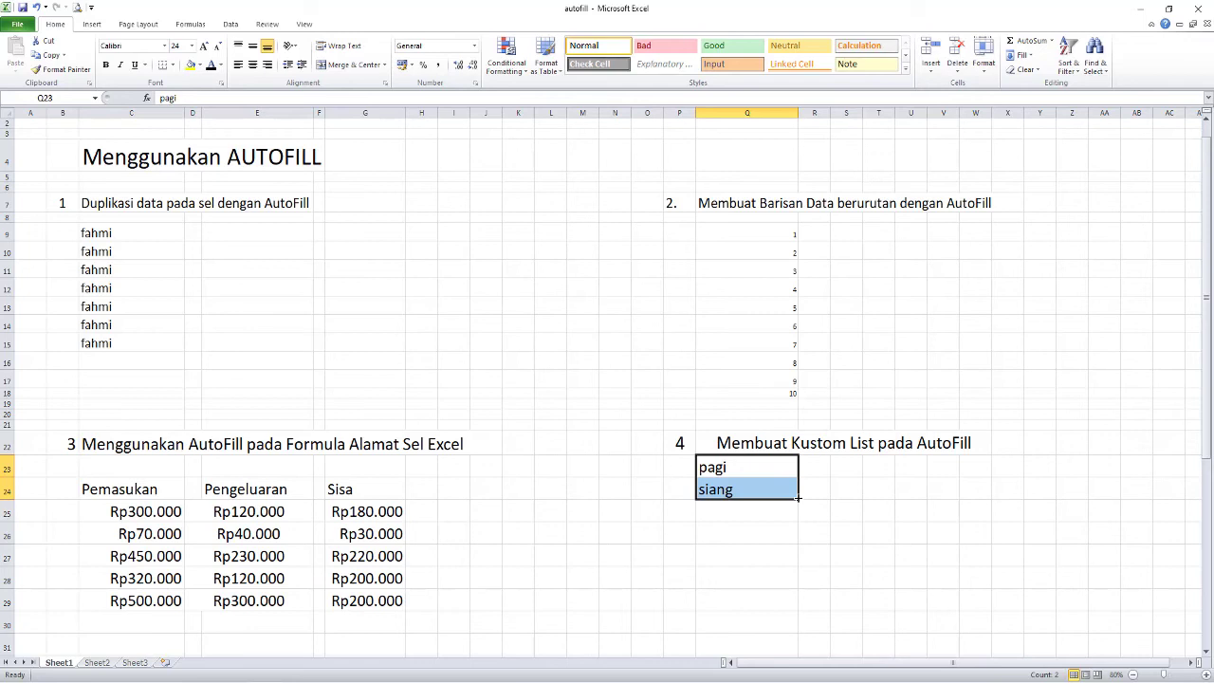
{"action": "left_click_drag", "start_coordinate": [798, 497], "coordinate": [794, 566]}
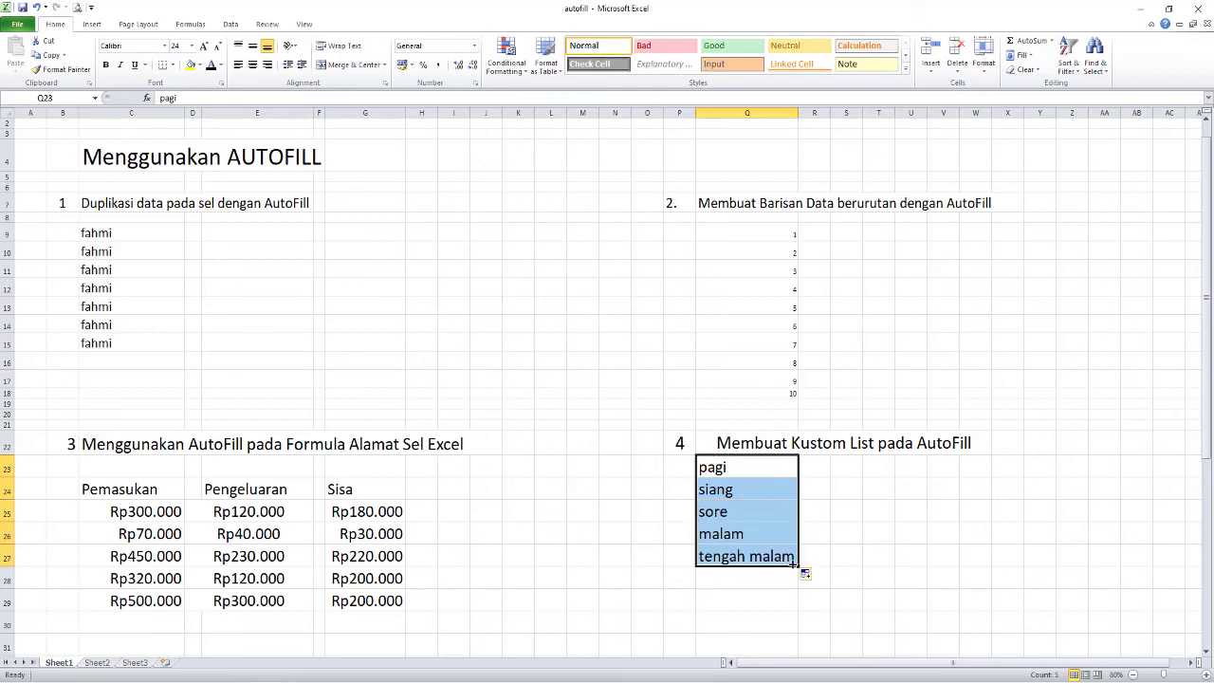